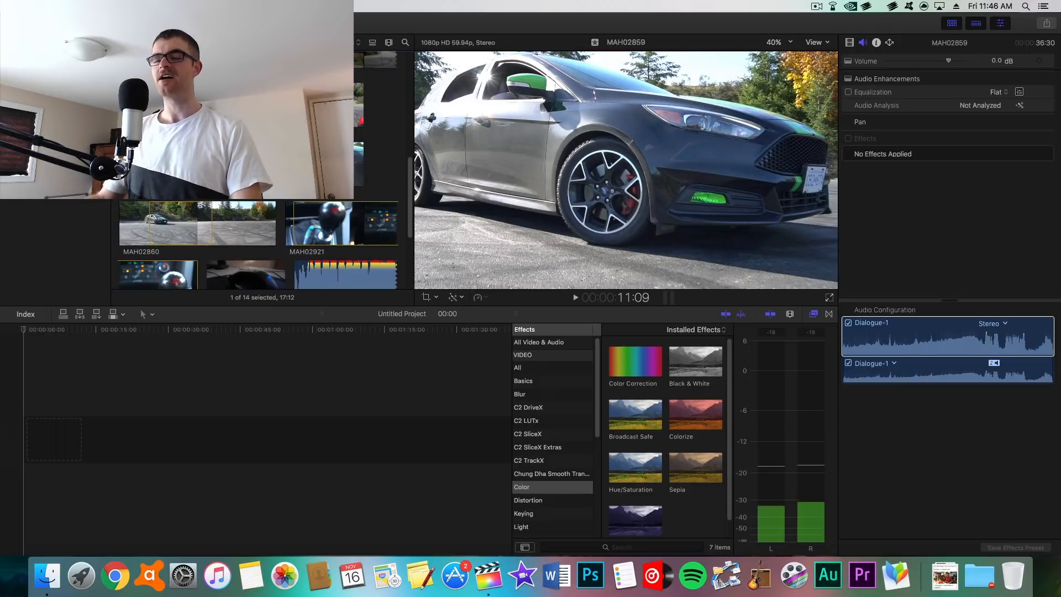
Step: Add clip MAH02859 to the timeline, play it, and retime it to Slow 50% speed
{"action": "left_click_drag", "start_coordinate": [249, 273], "coordinate": [34, 399]}
{"action": "key", "text": "space"}
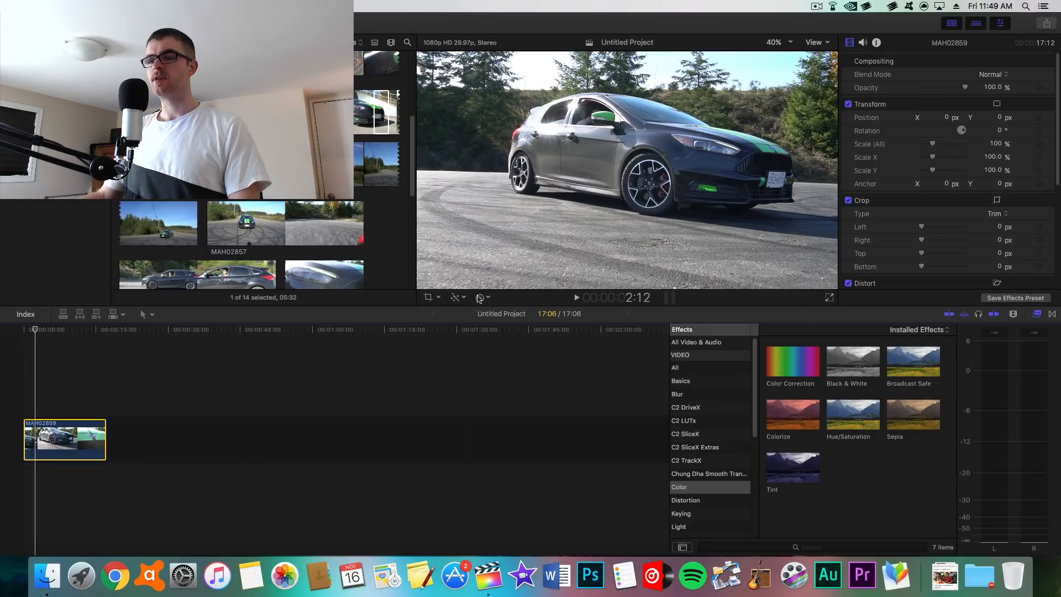
{"action": "left_click", "coordinate": [456, 299]}
{"action": "left_click", "coordinate": [480, 298]}
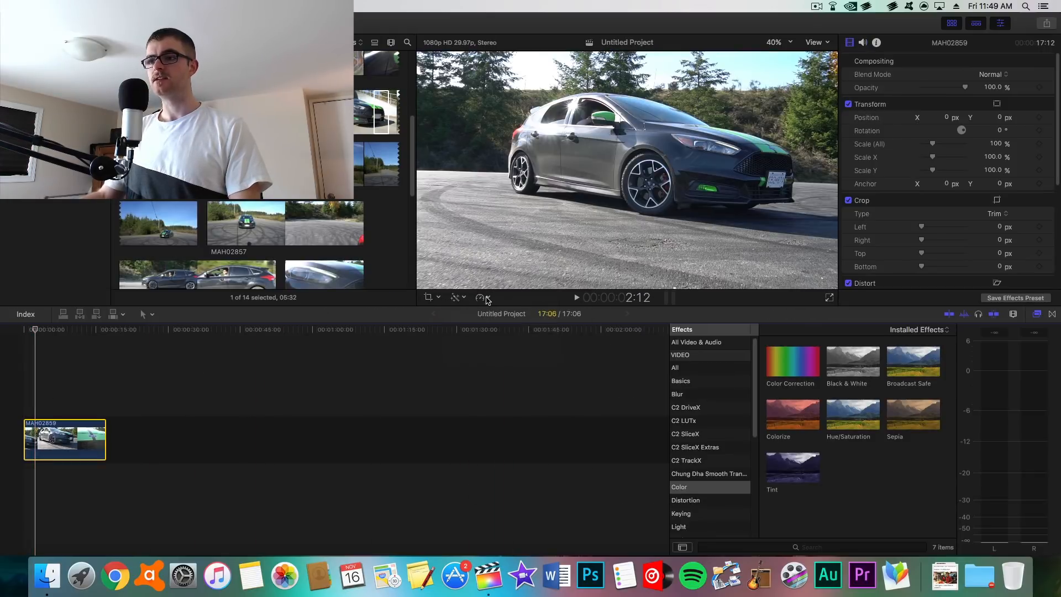
{"action": "left_click", "coordinate": [480, 297]}
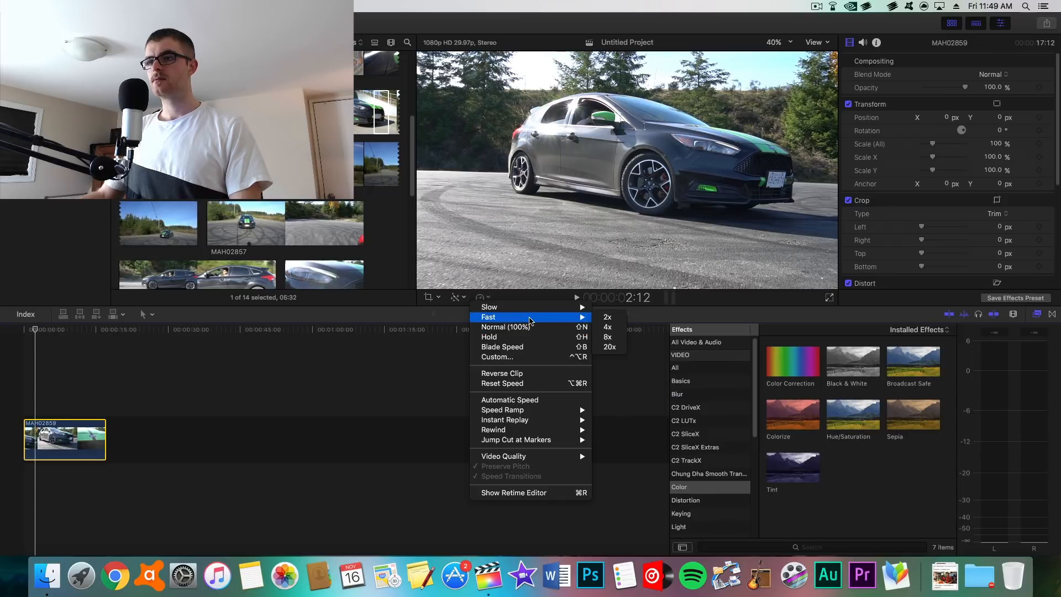
{"action": "mouse_move", "coordinate": [570, 307]}
{"action": "key", "text": "Return"}
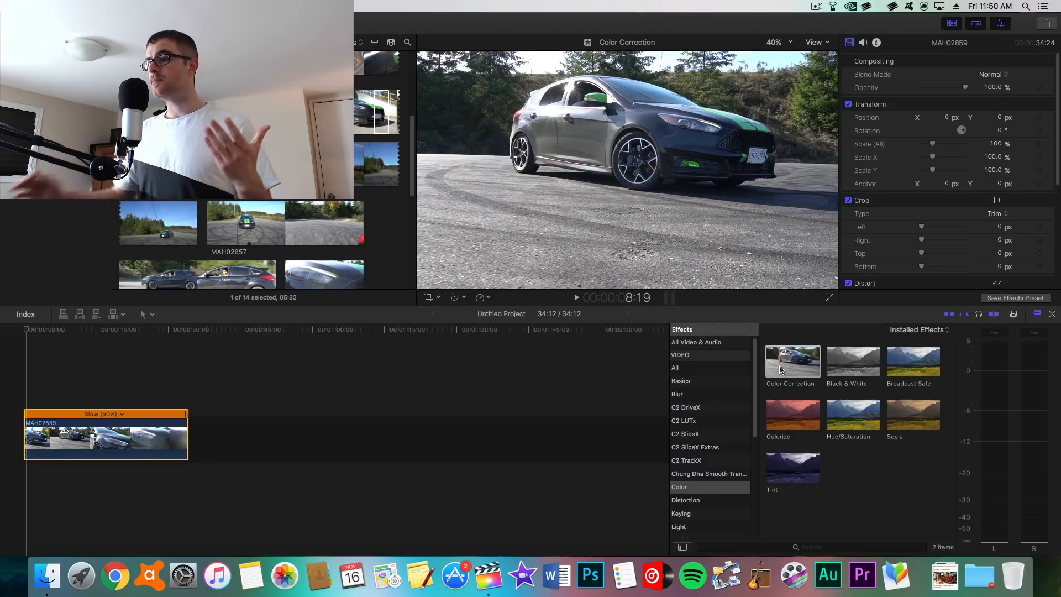
Step: Apply the Color Correction effect from the Color category to the clip
{"action": "left_click_drag", "start_coordinate": [796, 367], "coordinate": [39, 434]}
{"action": "left_click", "coordinate": [702, 371]}
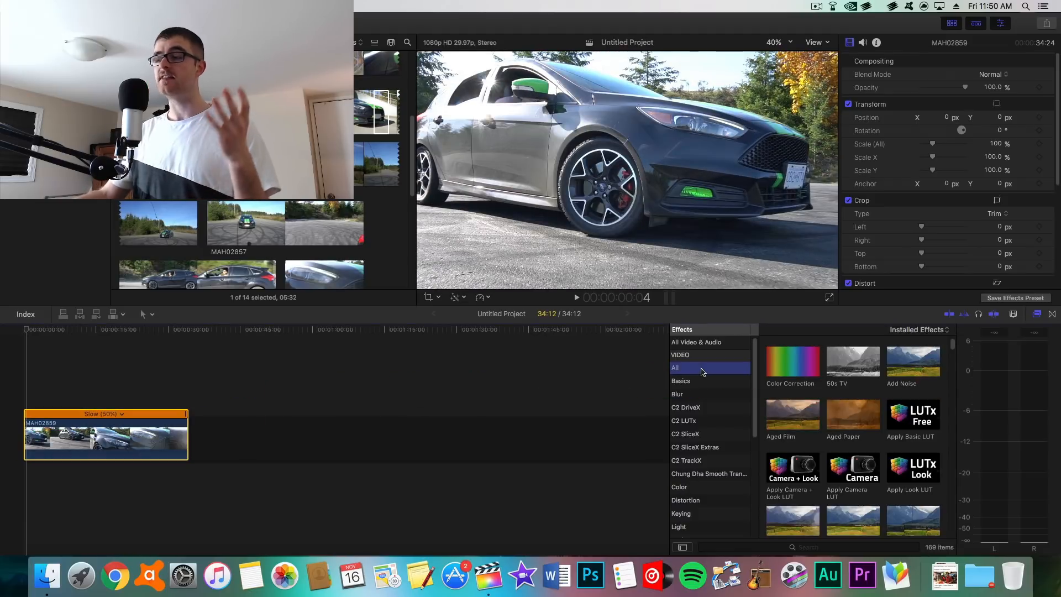
{"action": "left_click", "coordinate": [687, 488]}
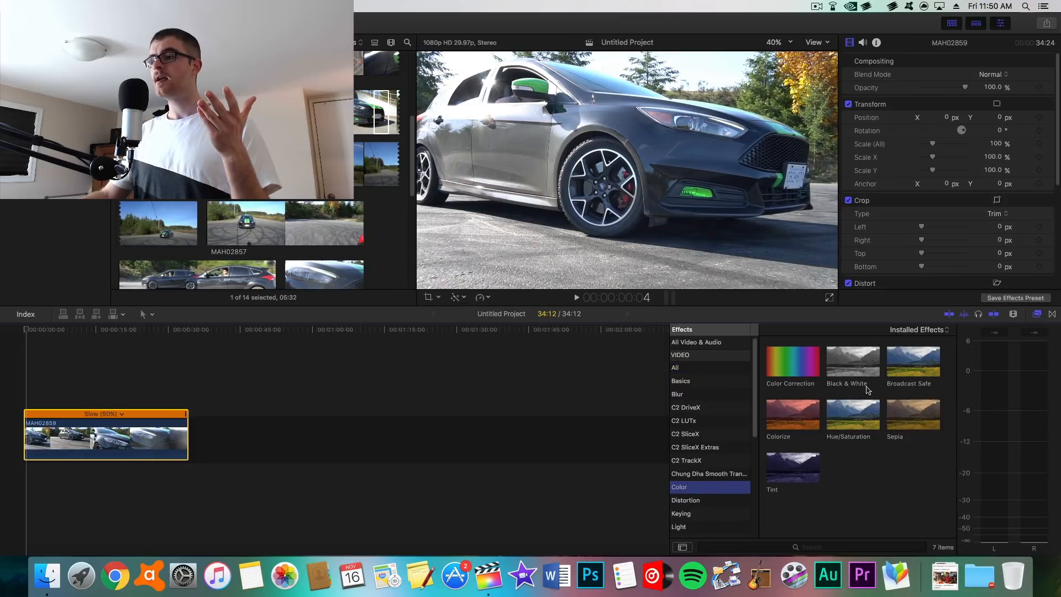
{"action": "double_click", "coordinate": [793, 359]}
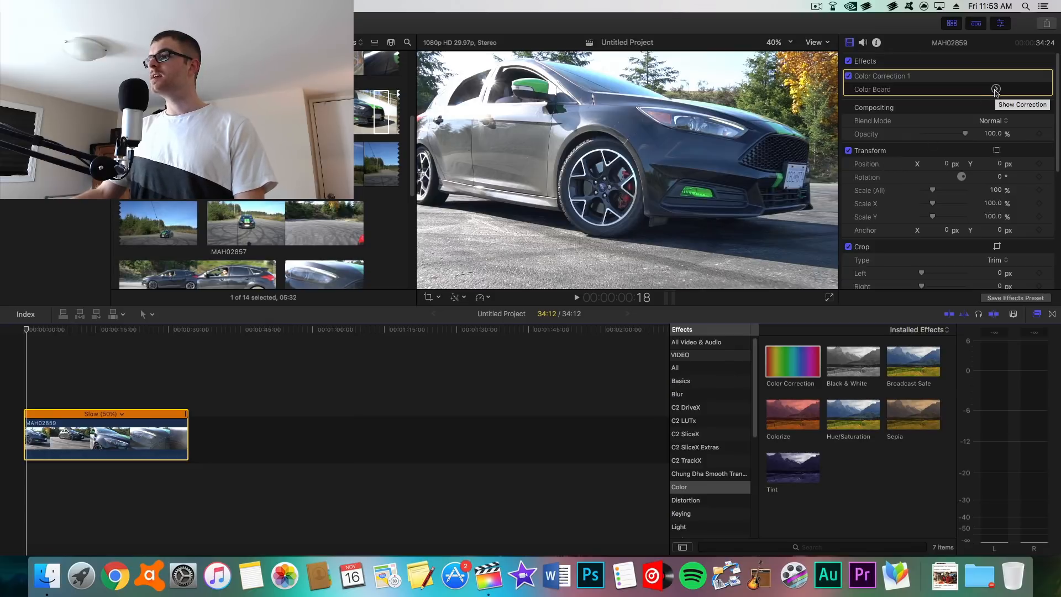
Step: Open the effect's Color Board and look through its Saturation and Exposure tabs
{"action": "left_click", "coordinate": [997, 89]}
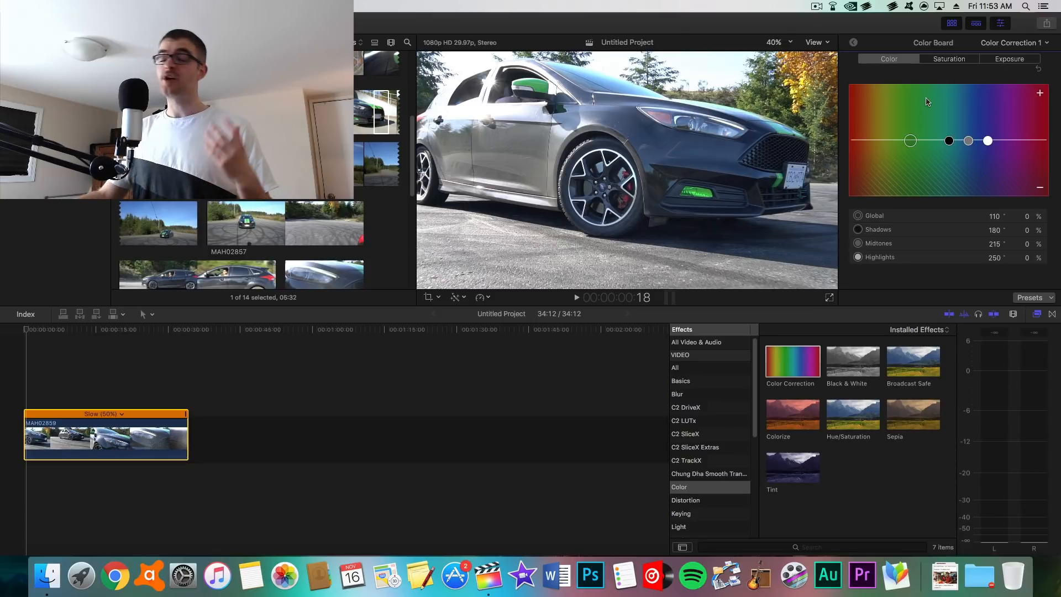
{"action": "left_click", "coordinate": [958, 65]}
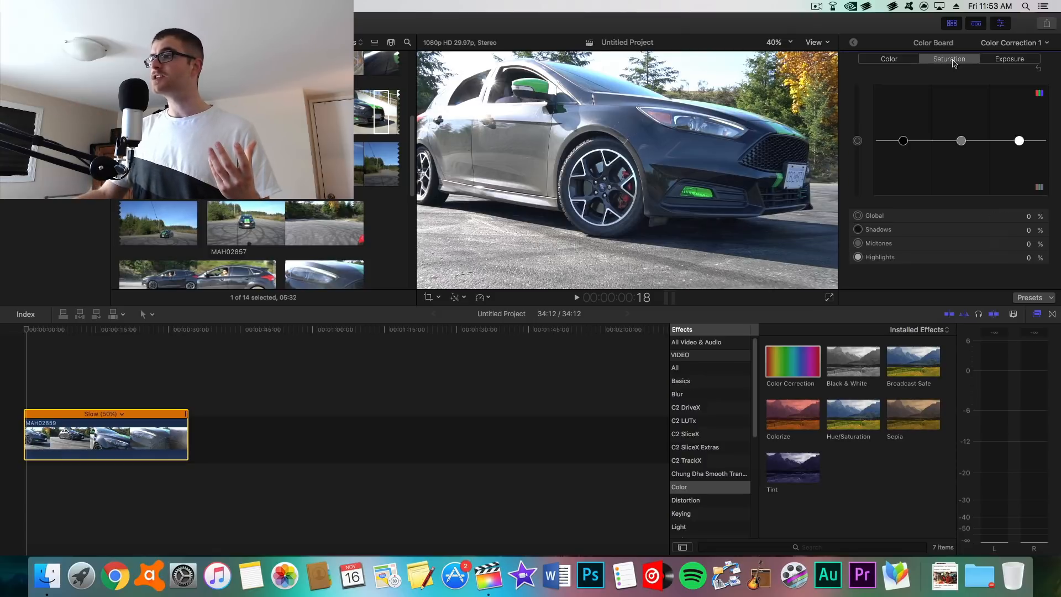
{"action": "left_click", "coordinate": [1009, 59]}
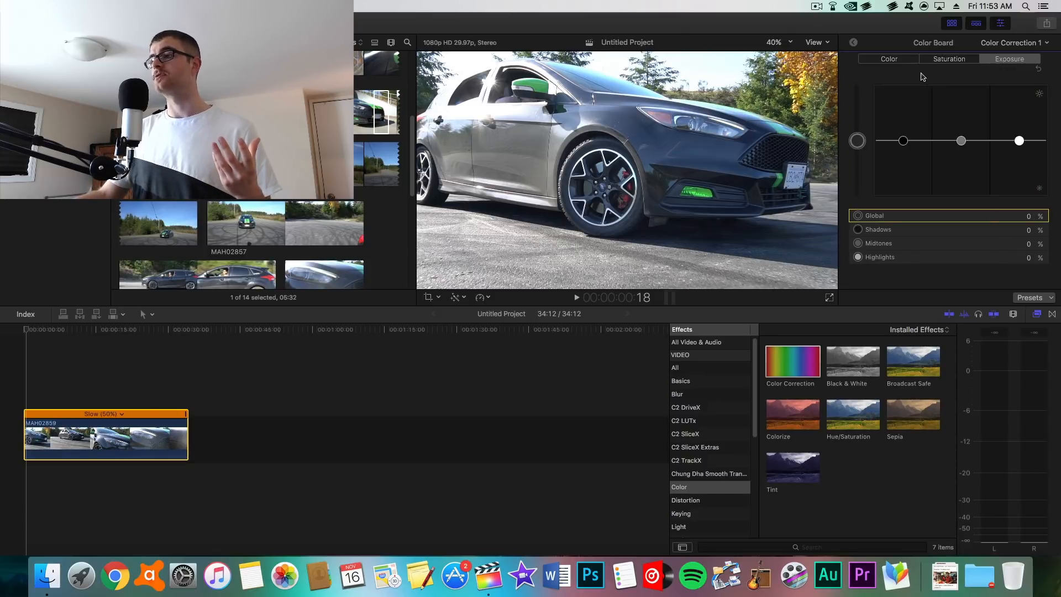
Step: Try shifting the global color puck on the Color tab, then reset it
{"action": "left_click", "coordinate": [901, 61]}
{"action": "mouse_move", "coordinate": [915, 140]}
{"action": "left_mouse_down"}
{"action": "mouse_move", "coordinate": [912, 111]}
{"action": "mouse_move", "coordinate": [974, 123]}
{"action": "mouse_move", "coordinate": [888, 125]}
{"action": "mouse_move", "coordinate": [891, 104]}
{"action": "mouse_move", "coordinate": [895, 141]}
{"action": "left_mouse_up"}
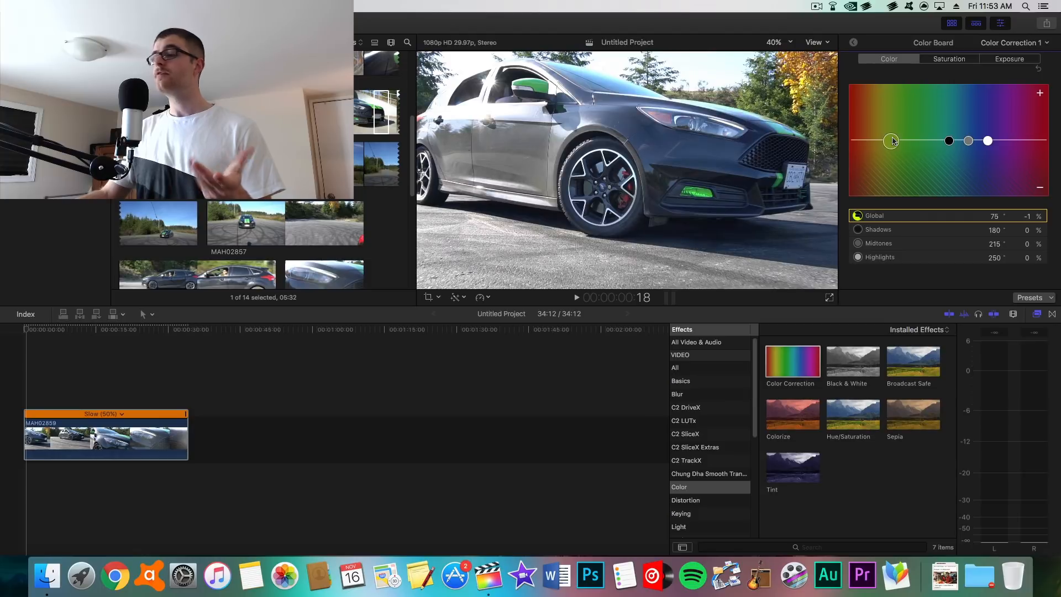
{"action": "key", "text": "Delete"}
Step: Nudge the global saturation up slightly on the Color Board and return to the inspector
{"action": "left_click", "coordinate": [950, 61]}
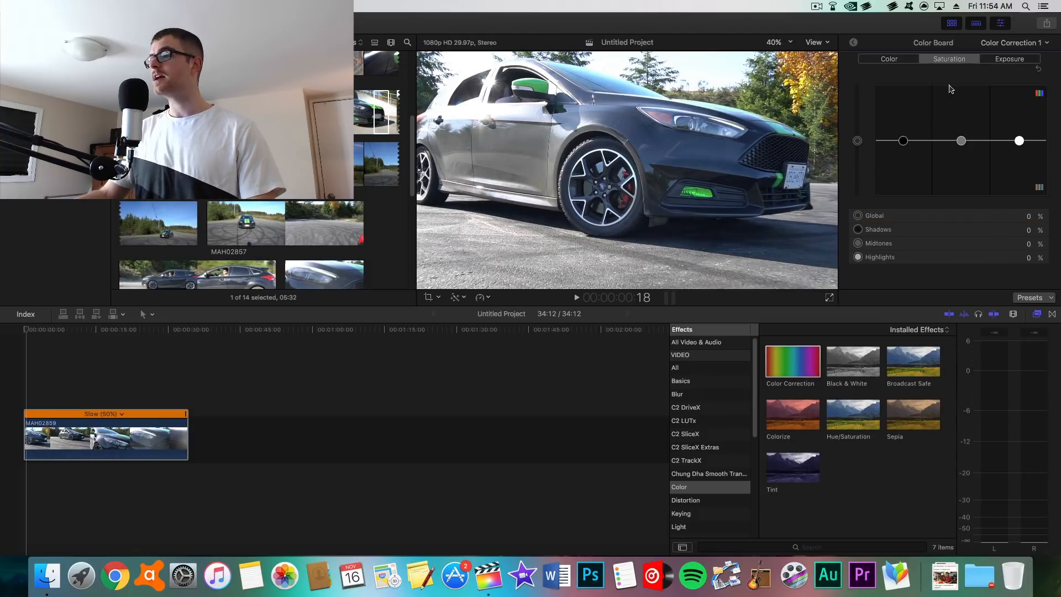
{"action": "left_click", "coordinate": [996, 60]}
{"action": "left_click", "coordinate": [955, 65]}
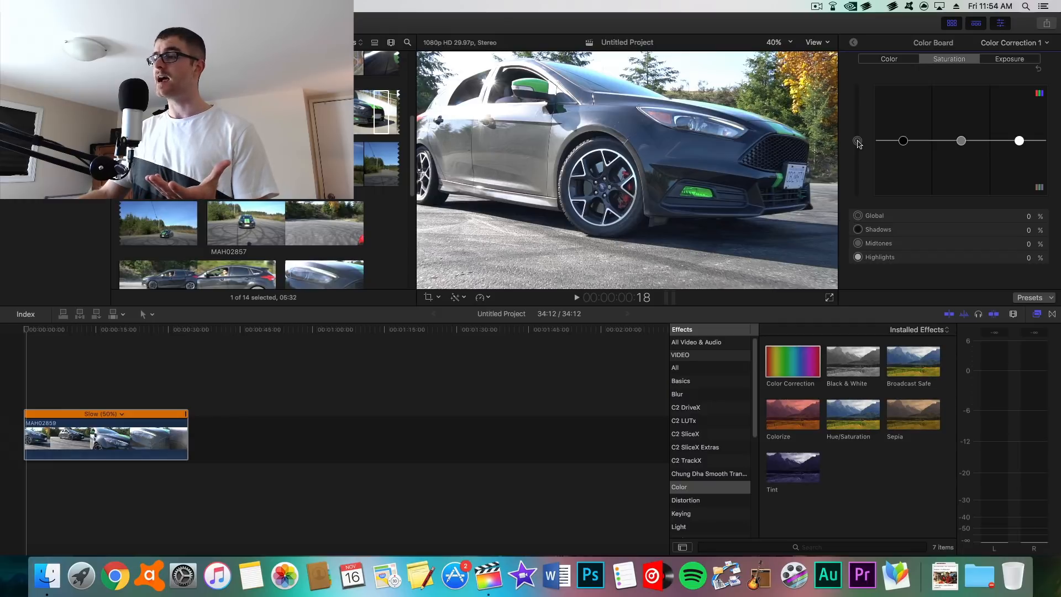
{"action": "left_click_drag", "start_coordinate": [859, 143], "coordinate": [860, 138]}
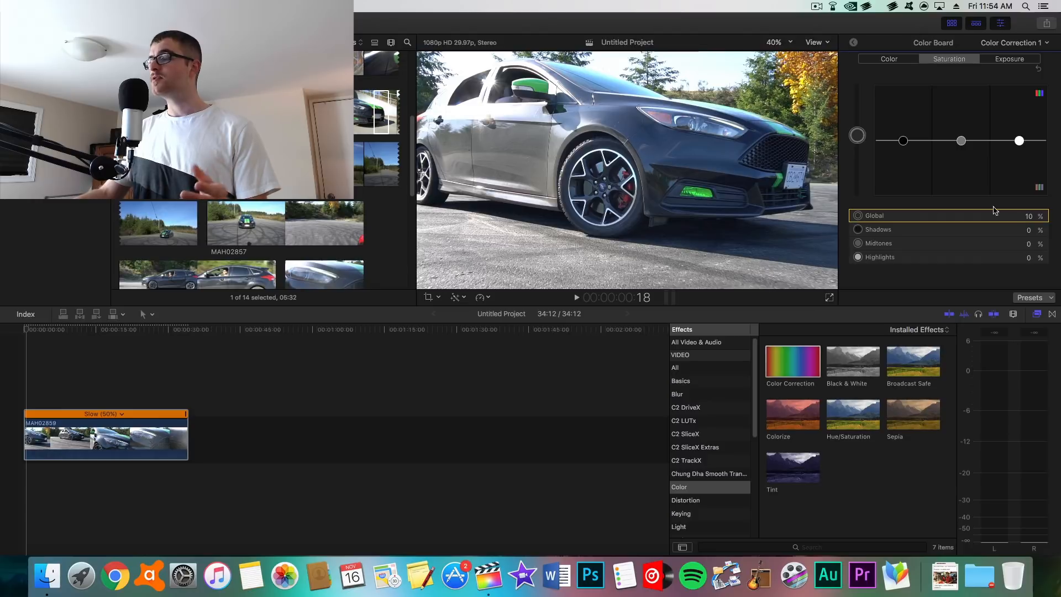
{"action": "left_click", "coordinate": [1030, 216]}
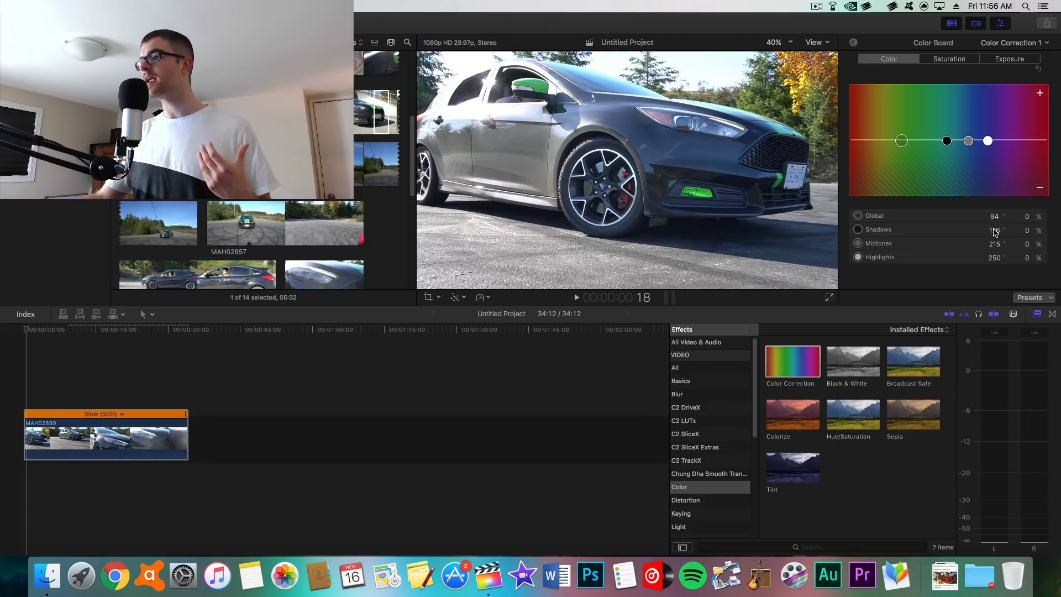
{"action": "left_click_drag", "start_coordinate": [995, 232], "coordinate": [995, 232]}
{"action": "left_click", "coordinate": [854, 42]}
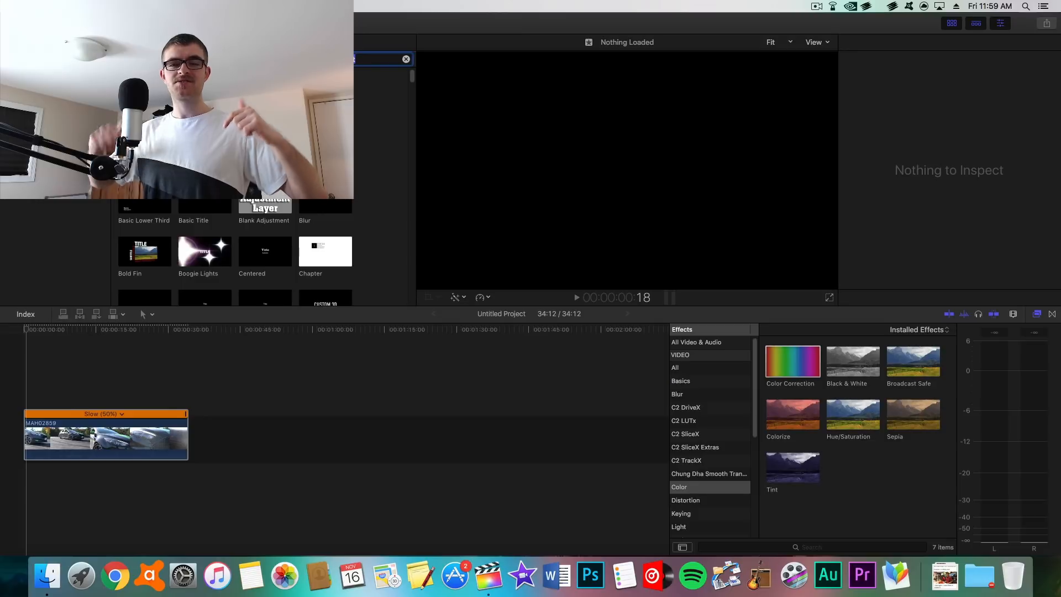
Step: Add a Blank Adjustment layer above the car clip in the timeline
{"action": "left_click", "coordinate": [264, 205]}
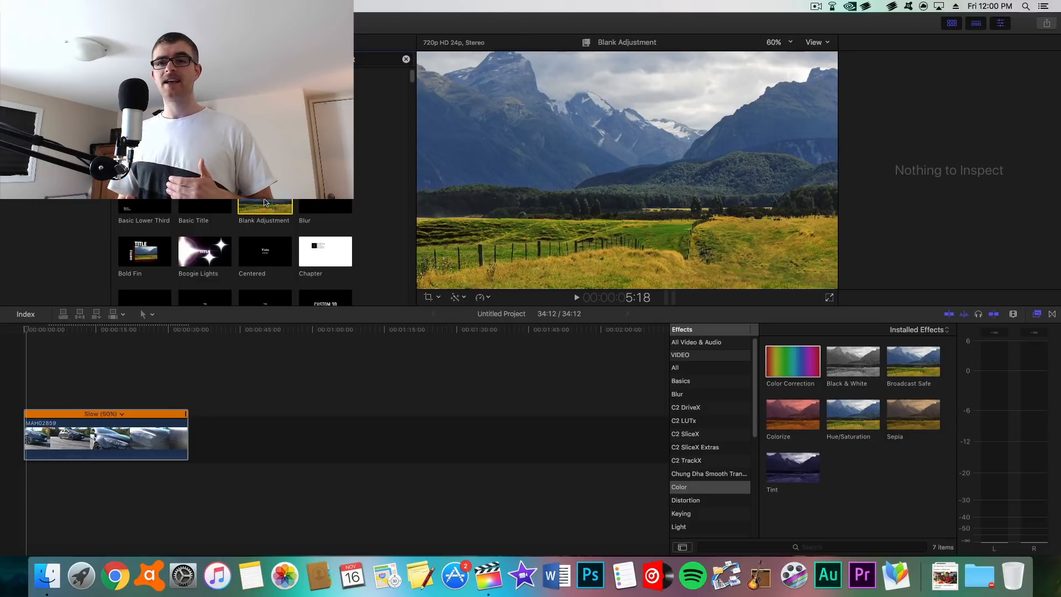
{"action": "left_click_drag", "start_coordinate": [265, 202], "coordinate": [537, 397]}
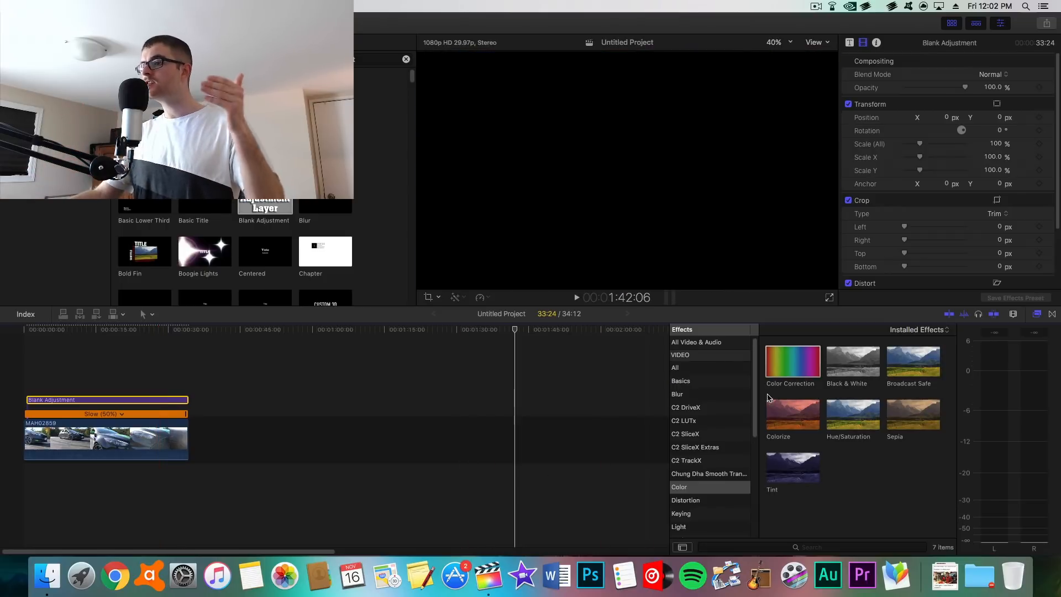
Step: Apply the Color Correction effect to the adjustment layer and look through its Color Board tabs
{"action": "left_click_drag", "start_coordinate": [781, 381], "coordinate": [161, 399]}
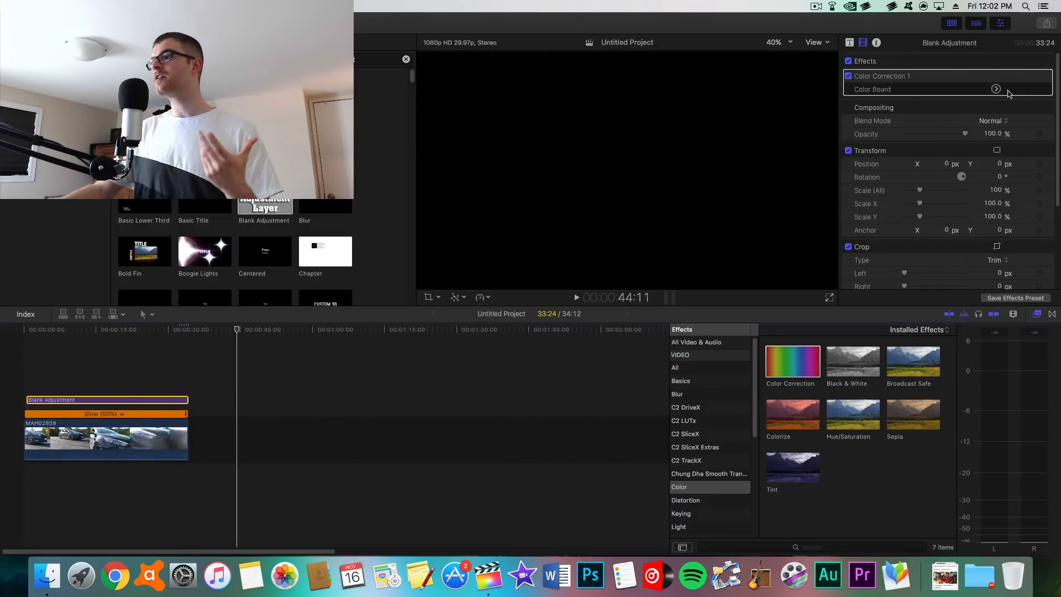
{"action": "left_click", "coordinate": [995, 89]}
{"action": "left_click", "coordinate": [943, 62]}
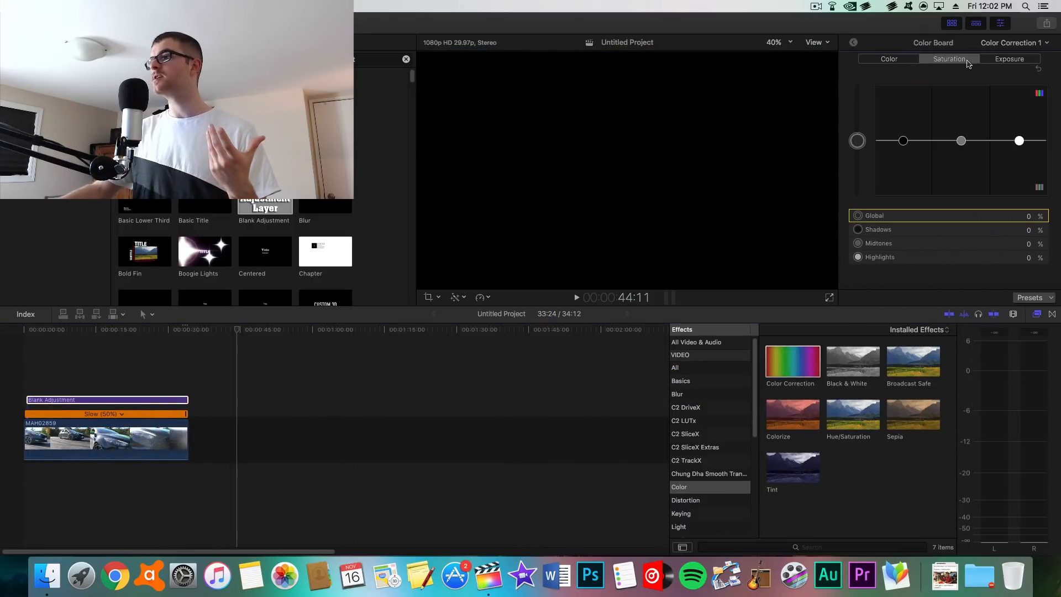
{"action": "left_click", "coordinate": [995, 64]}
{"action": "left_click", "coordinate": [884, 59]}
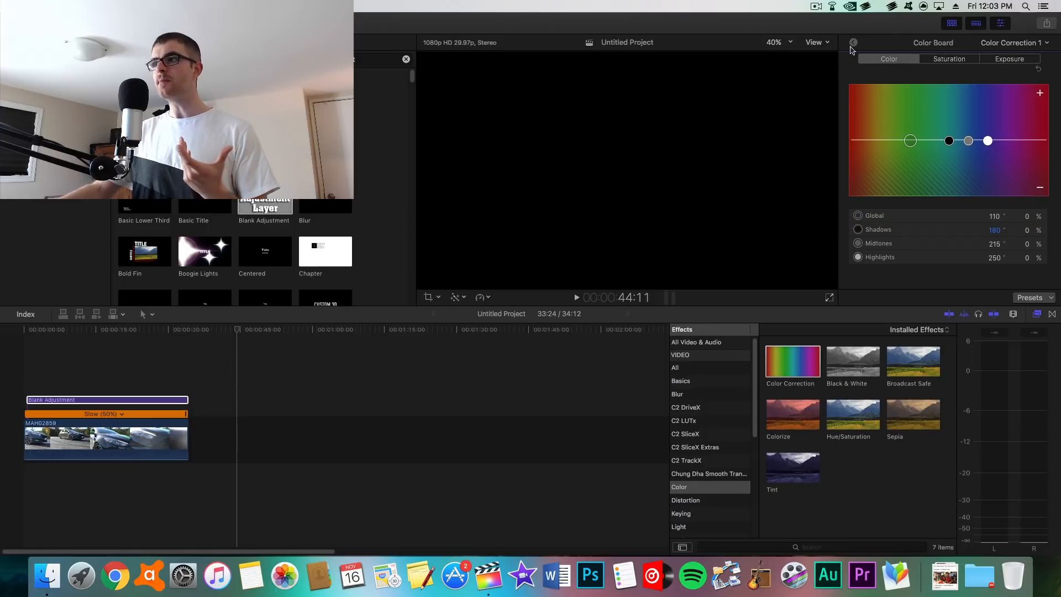
{"action": "left_click", "coordinate": [853, 43]}
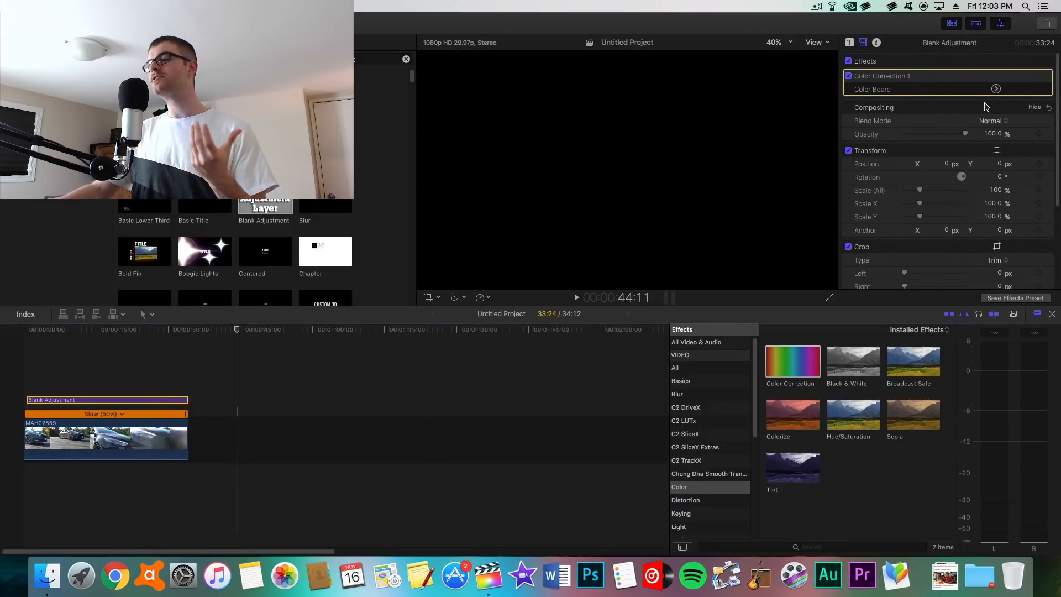
Step: Move the adjustment layer to sit just after the end of the car clip
{"action": "left_click", "coordinate": [135, 400]}
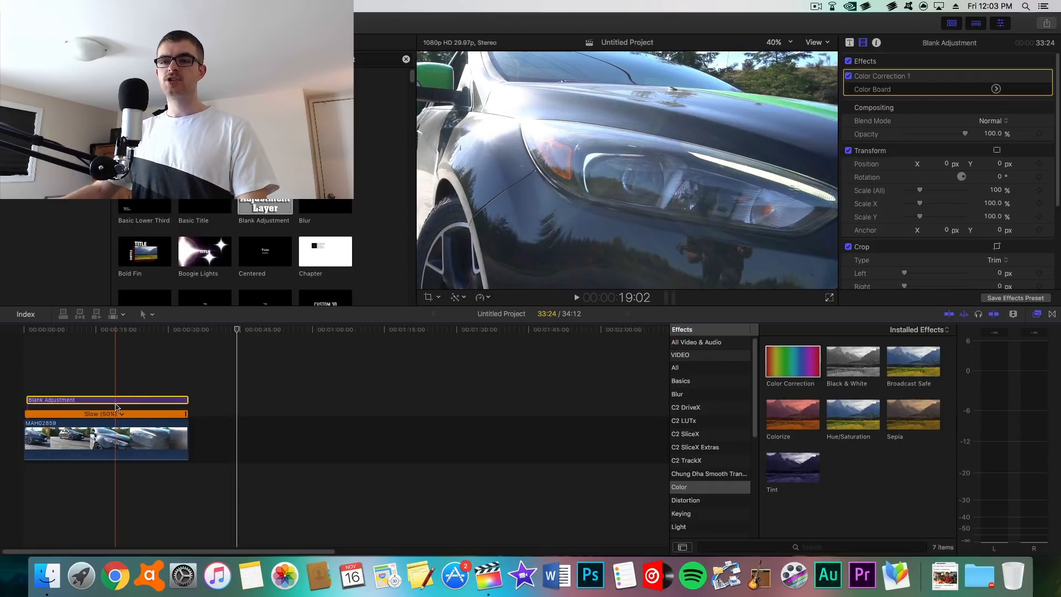
{"action": "left_click_drag", "start_coordinate": [116, 407], "coordinate": [359, 411]}
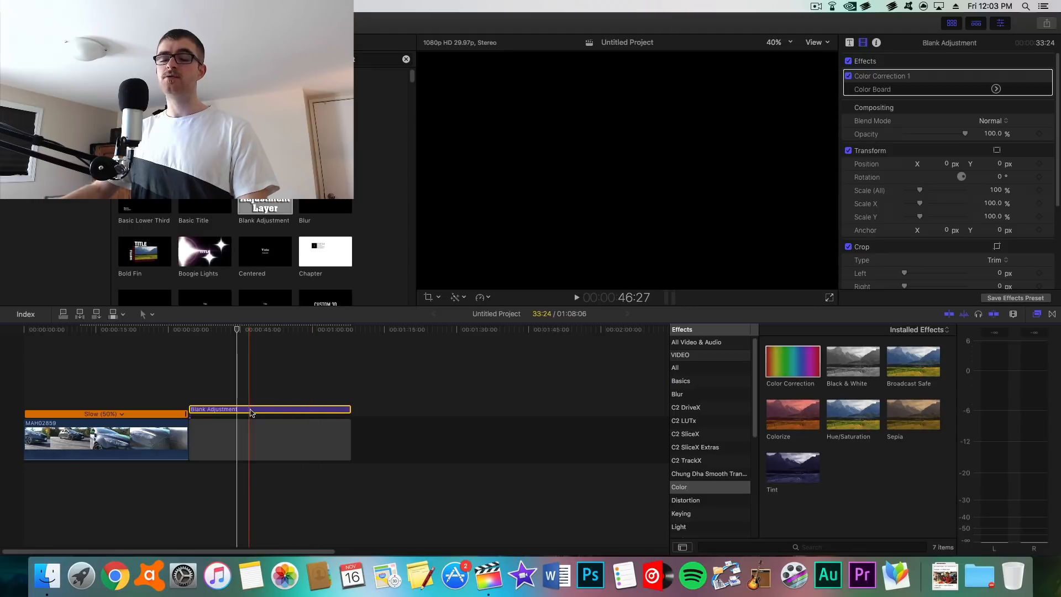